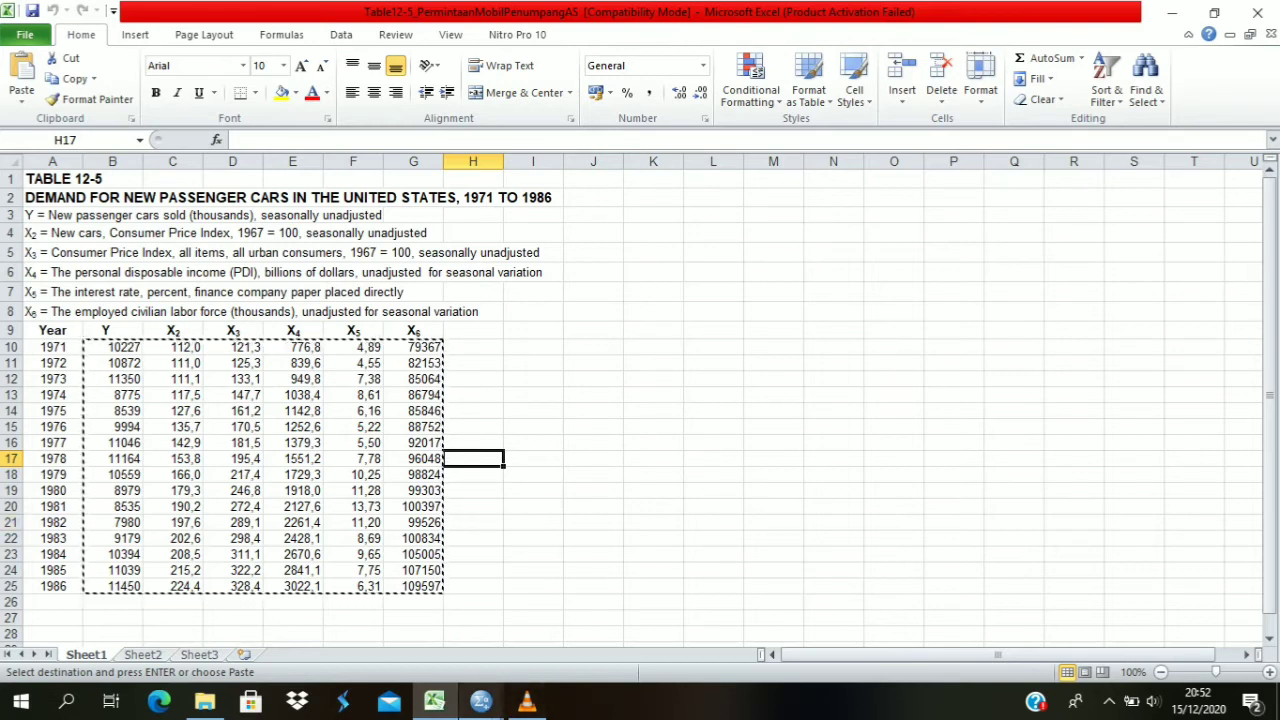
Step: Switch to SPSS Statistics, review the definitions and labels of variables Y and X2 to X6, and return to the data
mouse_move(481, 700)
click(375, 615)
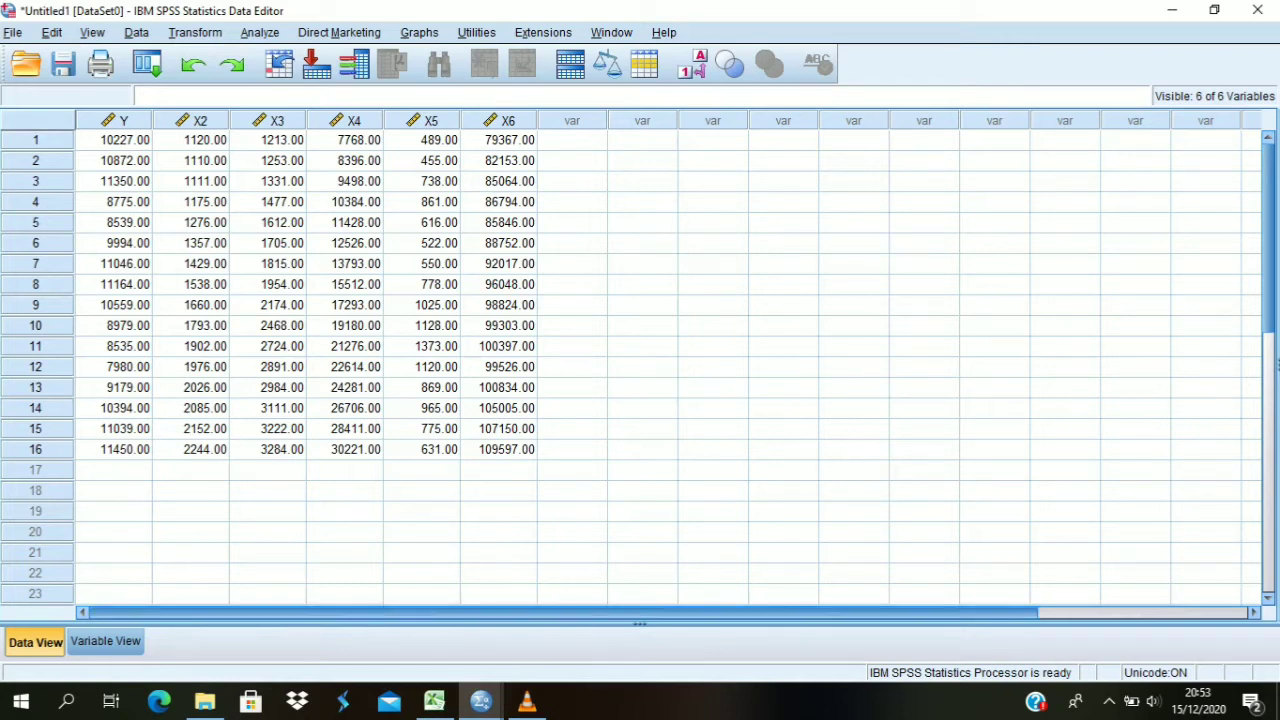
click(106, 642)
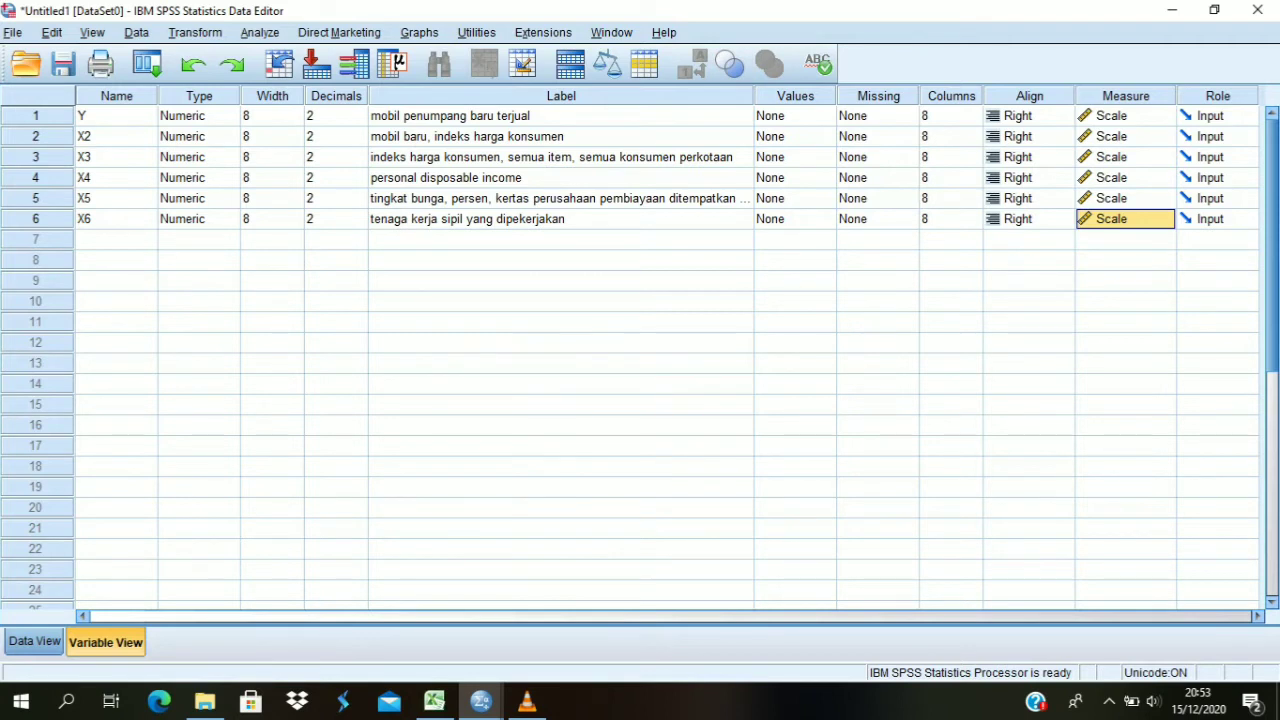
click(35, 641)
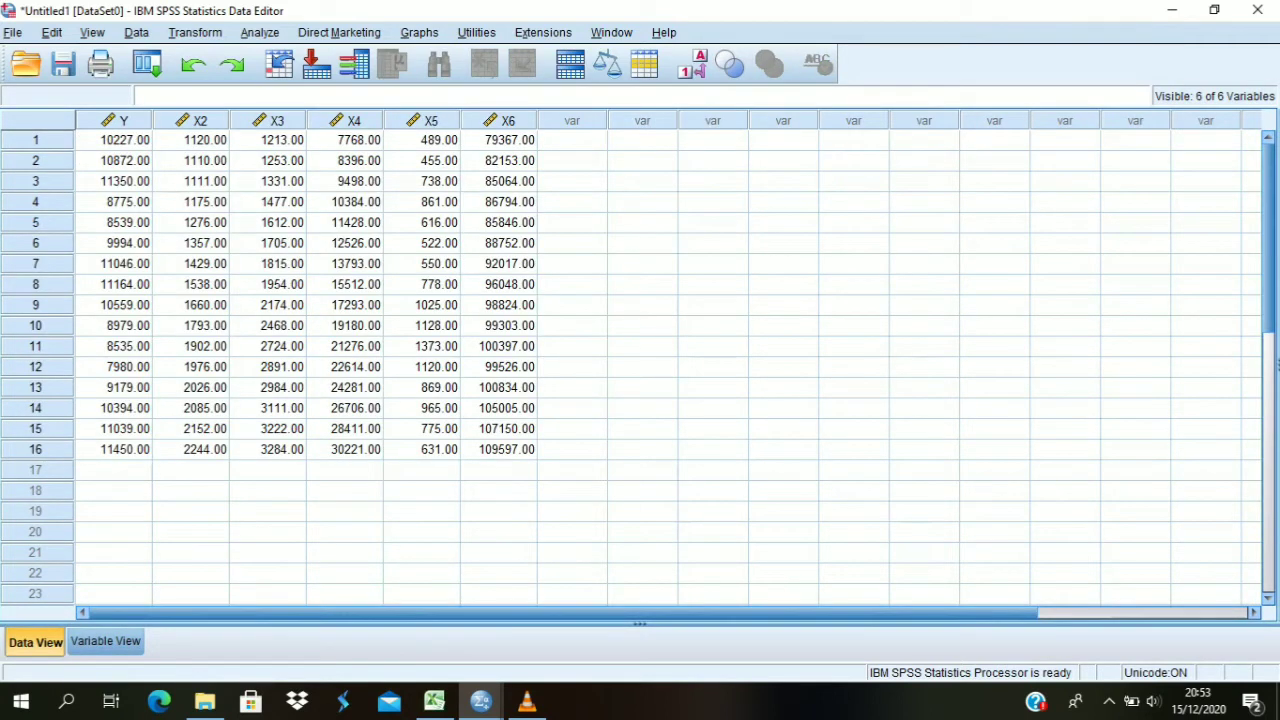
Step: Set up a linear regression of Y on X2 to X6 with estimates, covariance matrix, model fit, R squared change, descriptives, collinearity diagnostics and Durbin-Watson
click(260, 33)
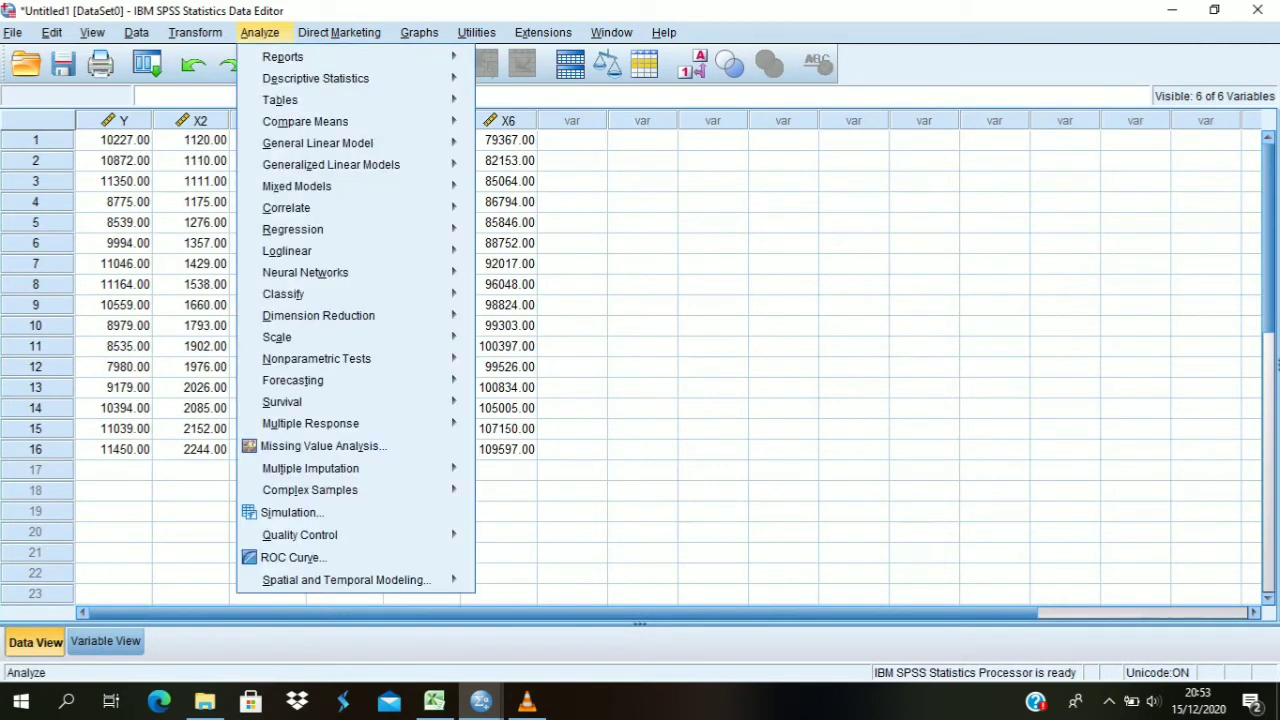
mouse_move(300, 251)
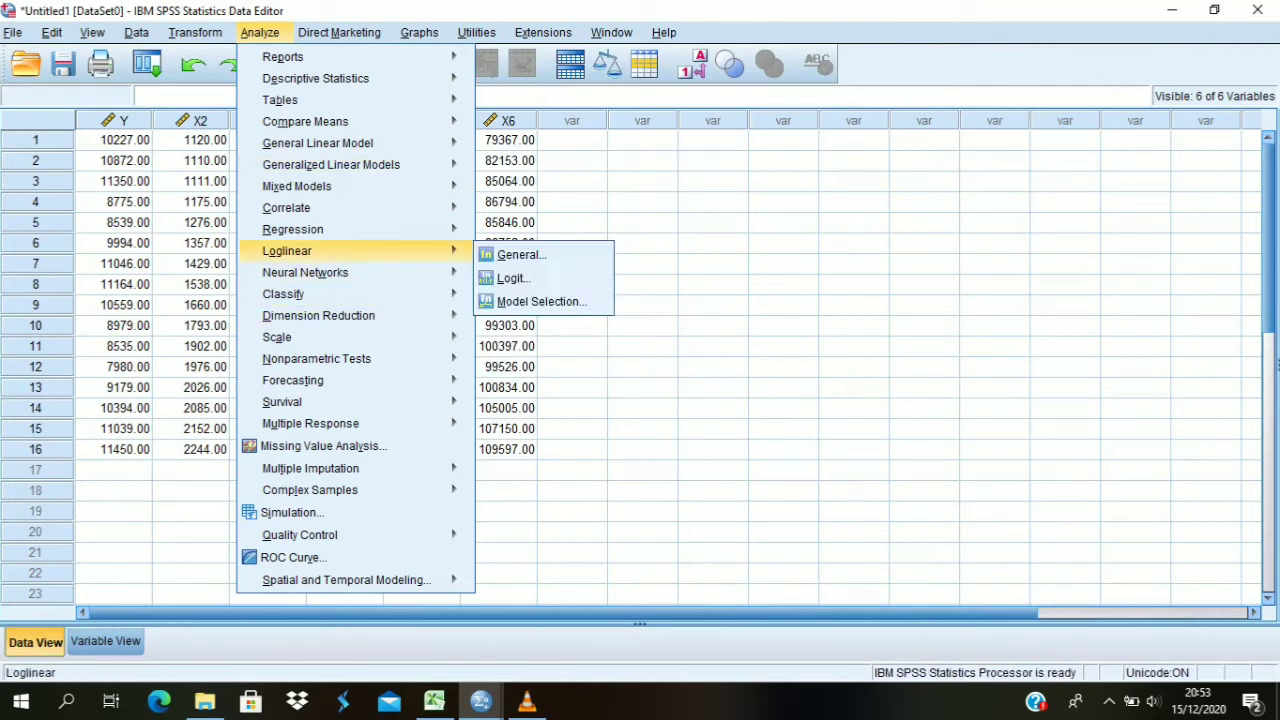
mouse_move(293, 229)
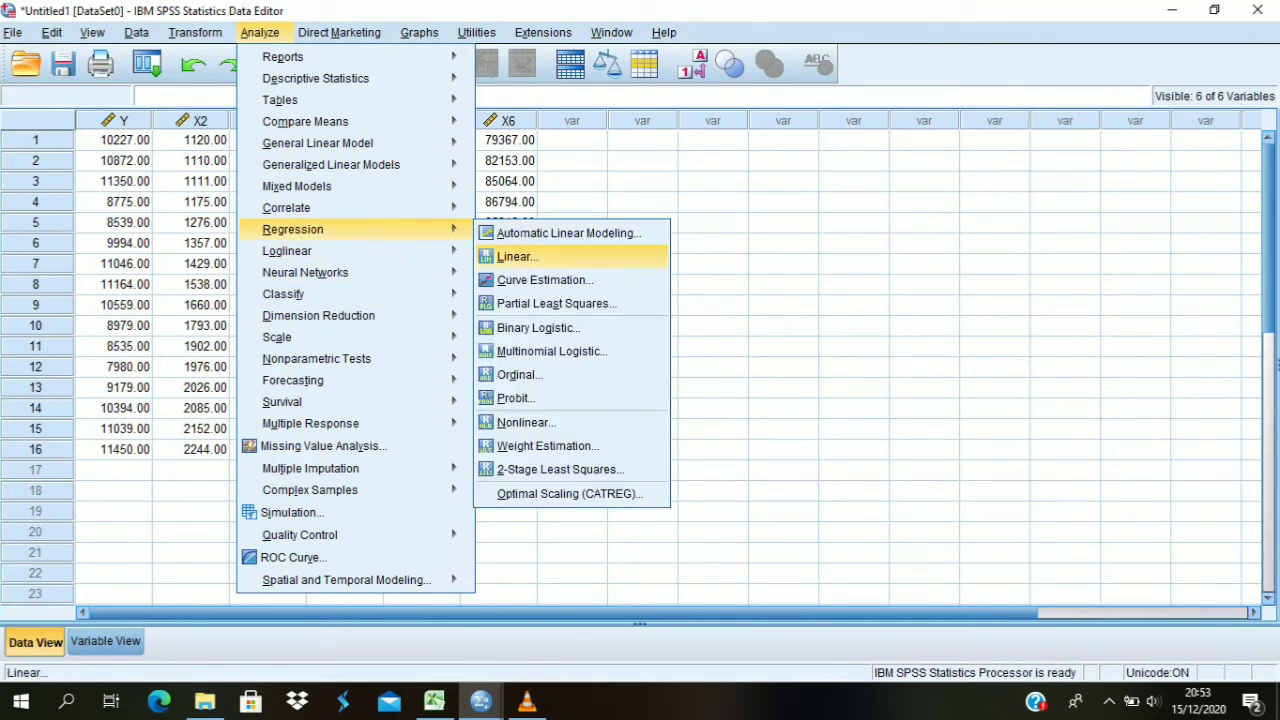
click(517, 256)
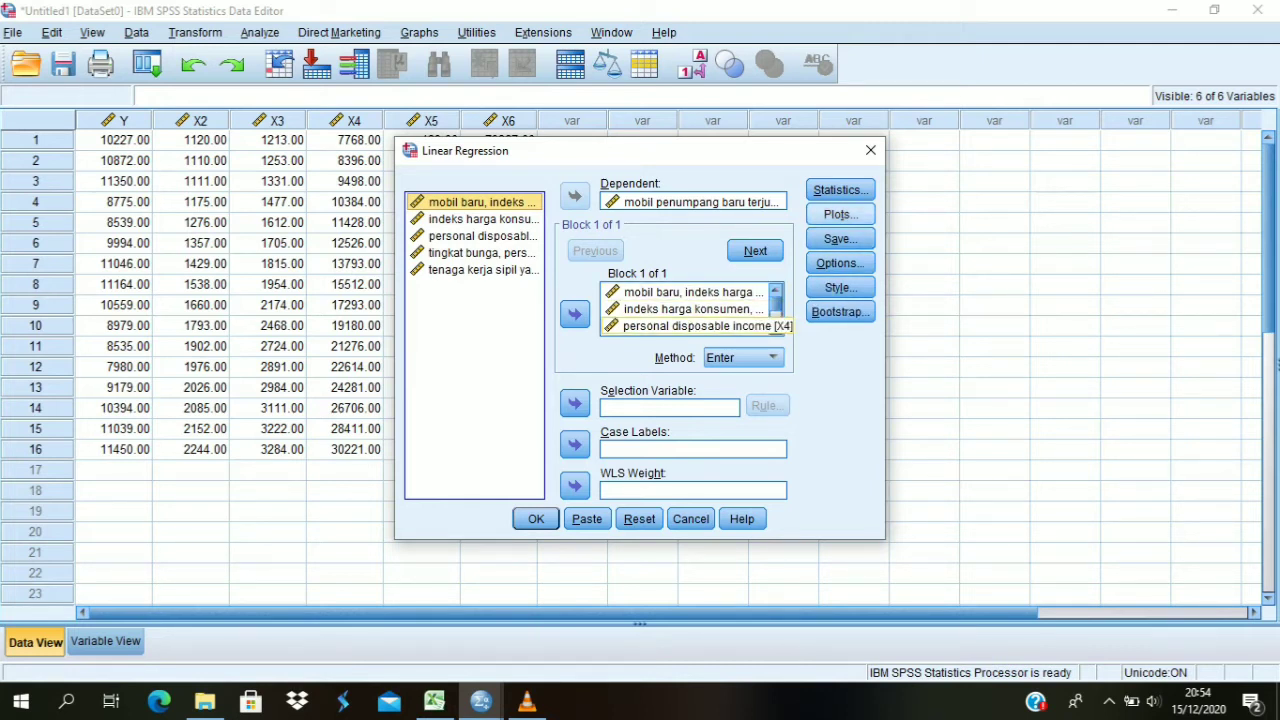
click(840, 189)
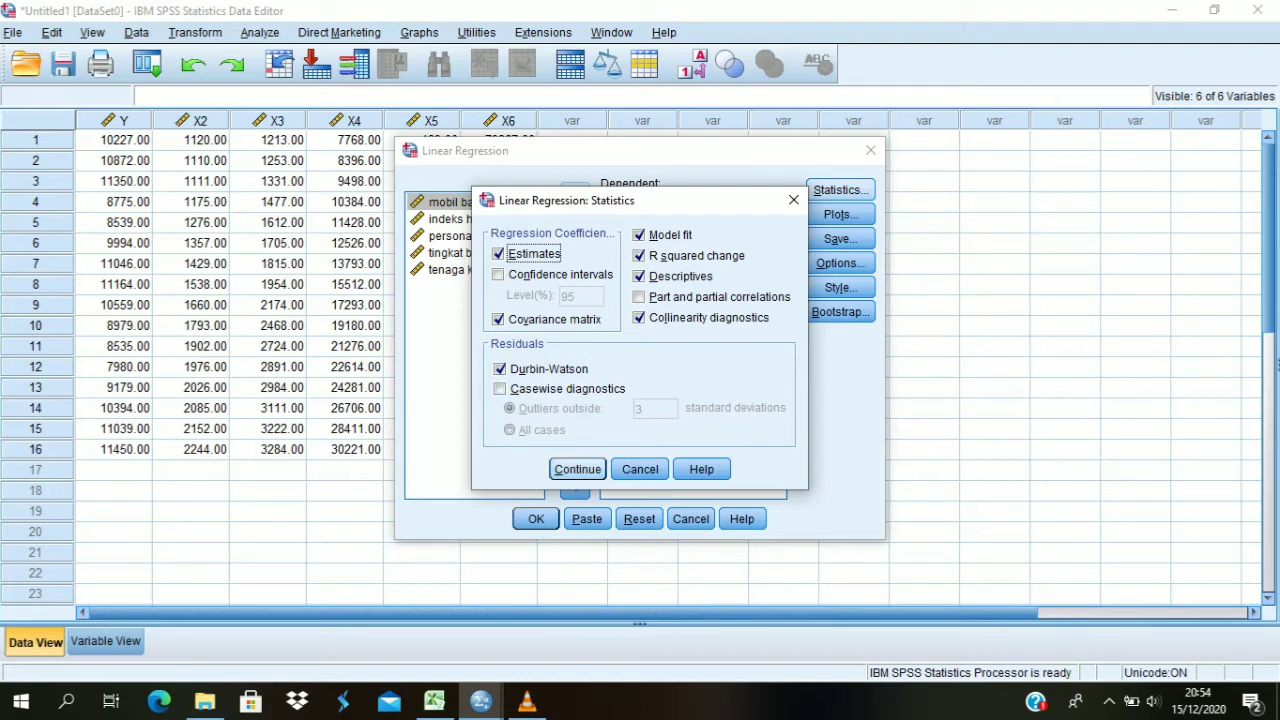
key(Return)
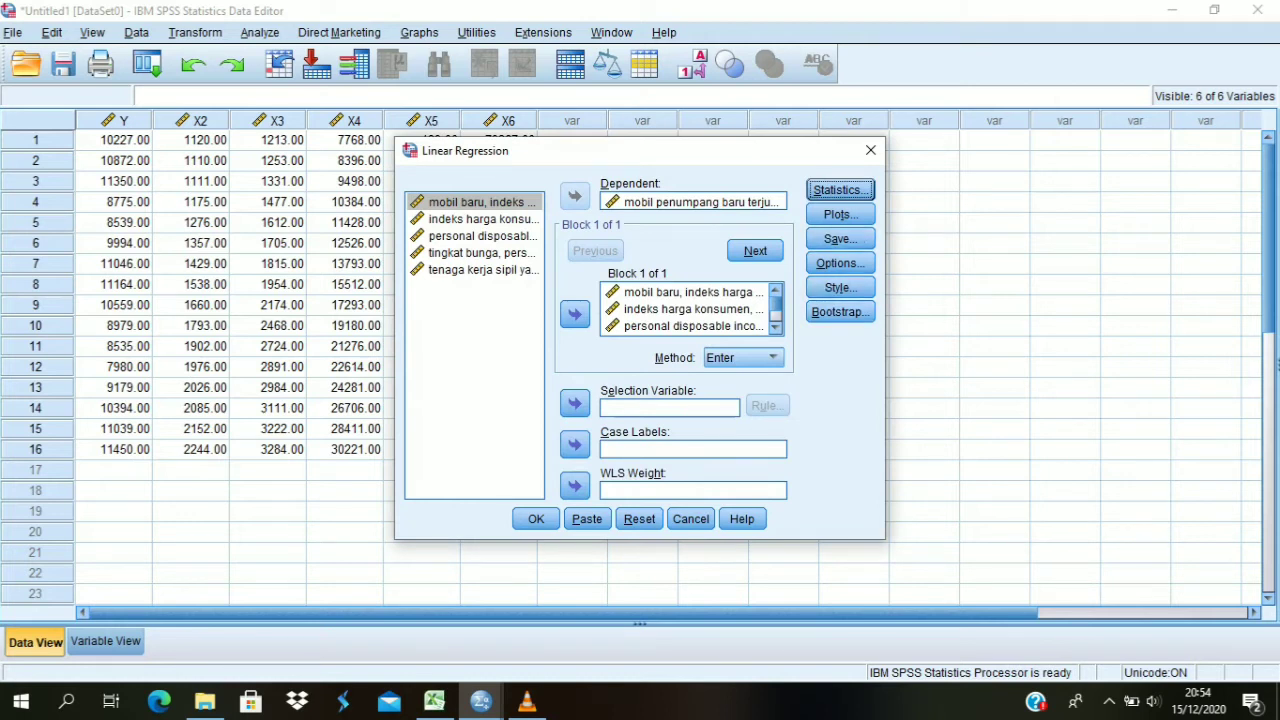
Step: Include a plot of *ZPRED (Y) against *SRESID (X), a histogram and a normal probability plot, and run the regression
click(840, 214)
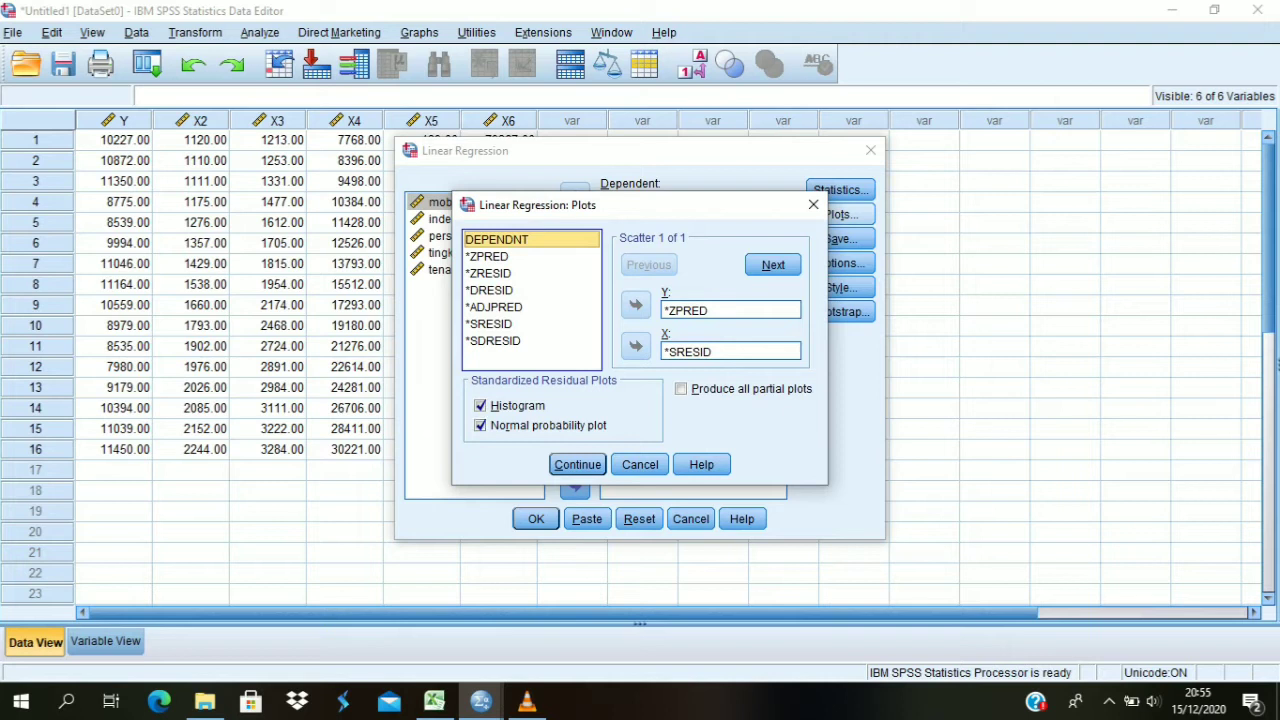
click(578, 465)
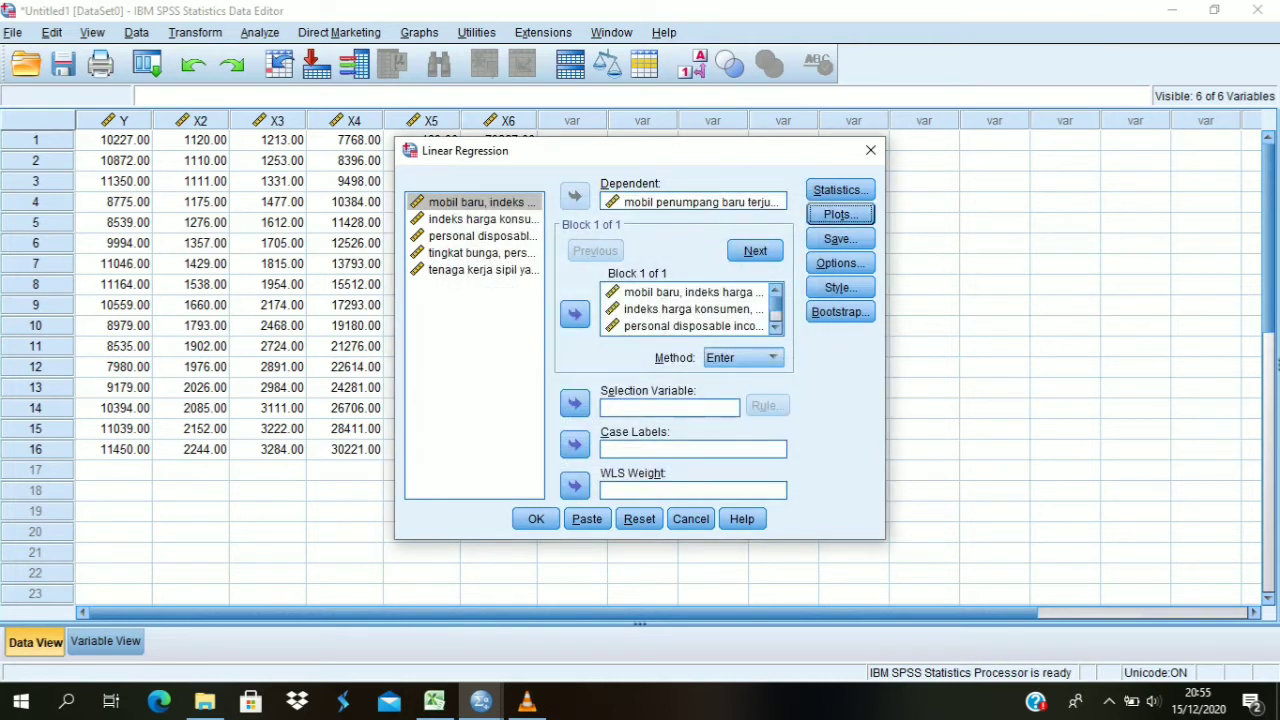
click(536, 518)
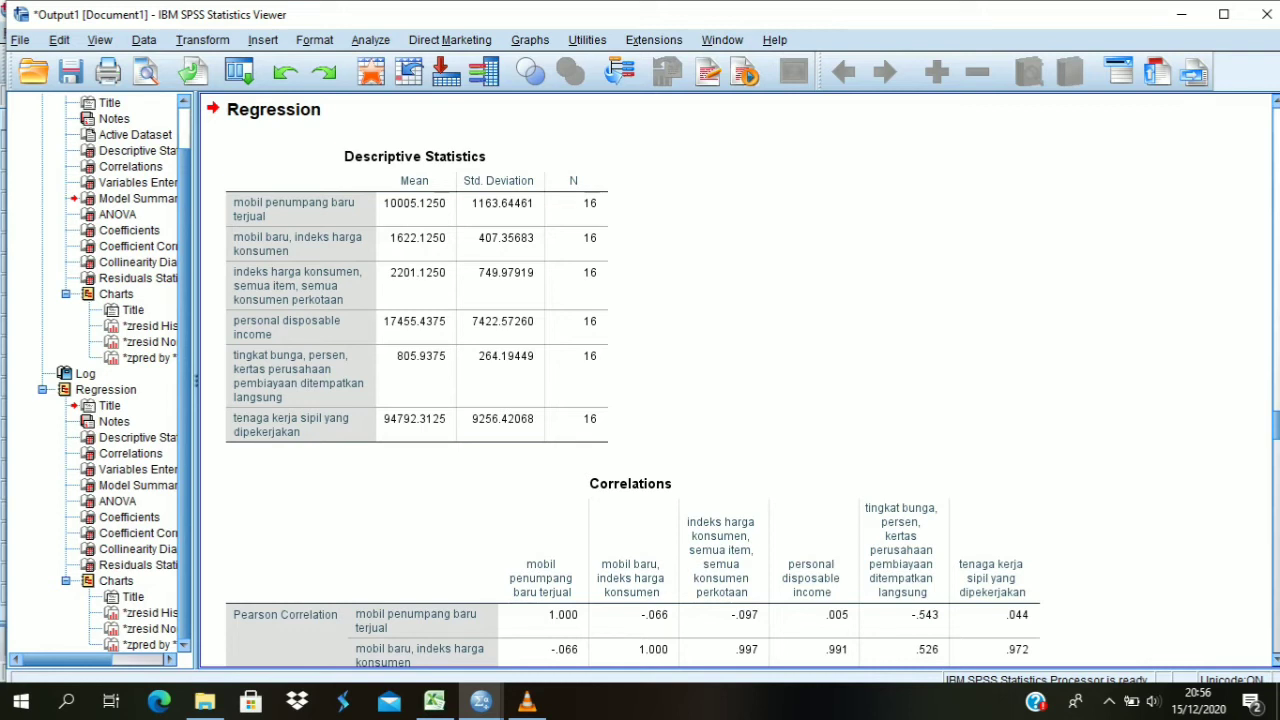
Step: Go through the latest regression output from the Correlations table to the residual scatterplot
click(130, 454)
key(Down)
key(Down)
key(Down)
key(Down)
key(Down)
key(Down)
key(Down)
key(Down)
key(Down)
key(Down)
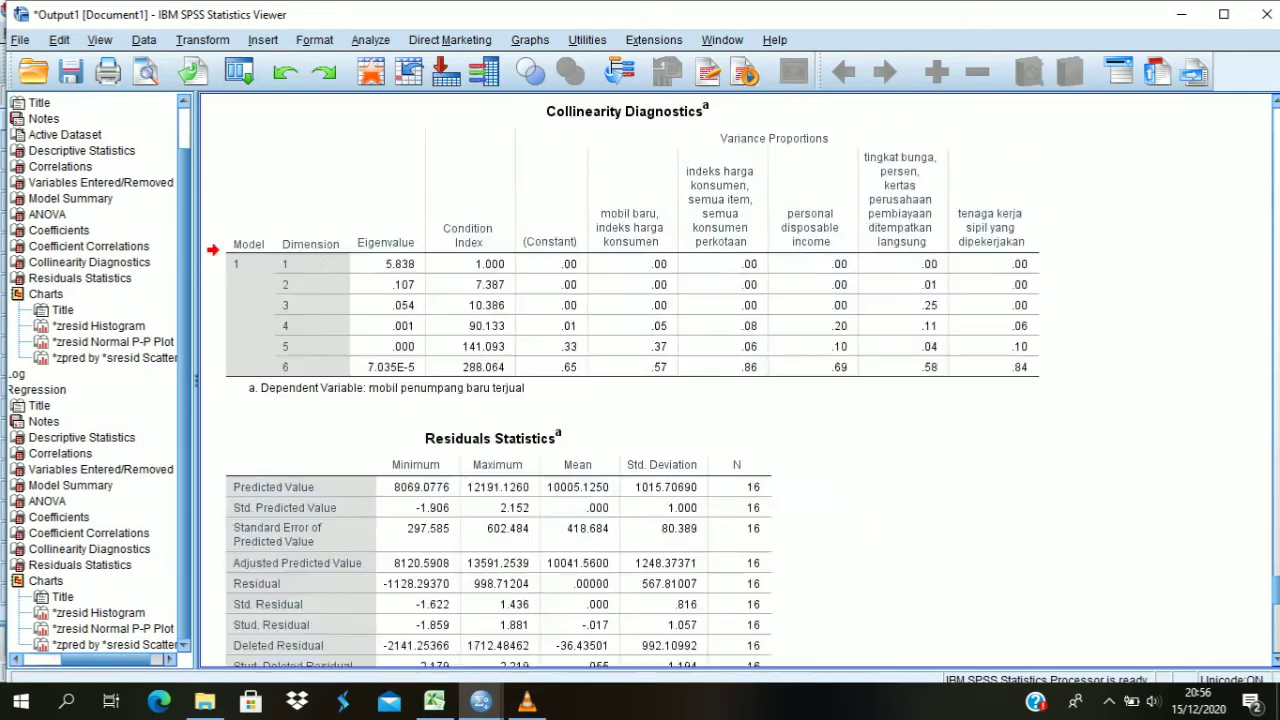
key(Down)
key(Down)
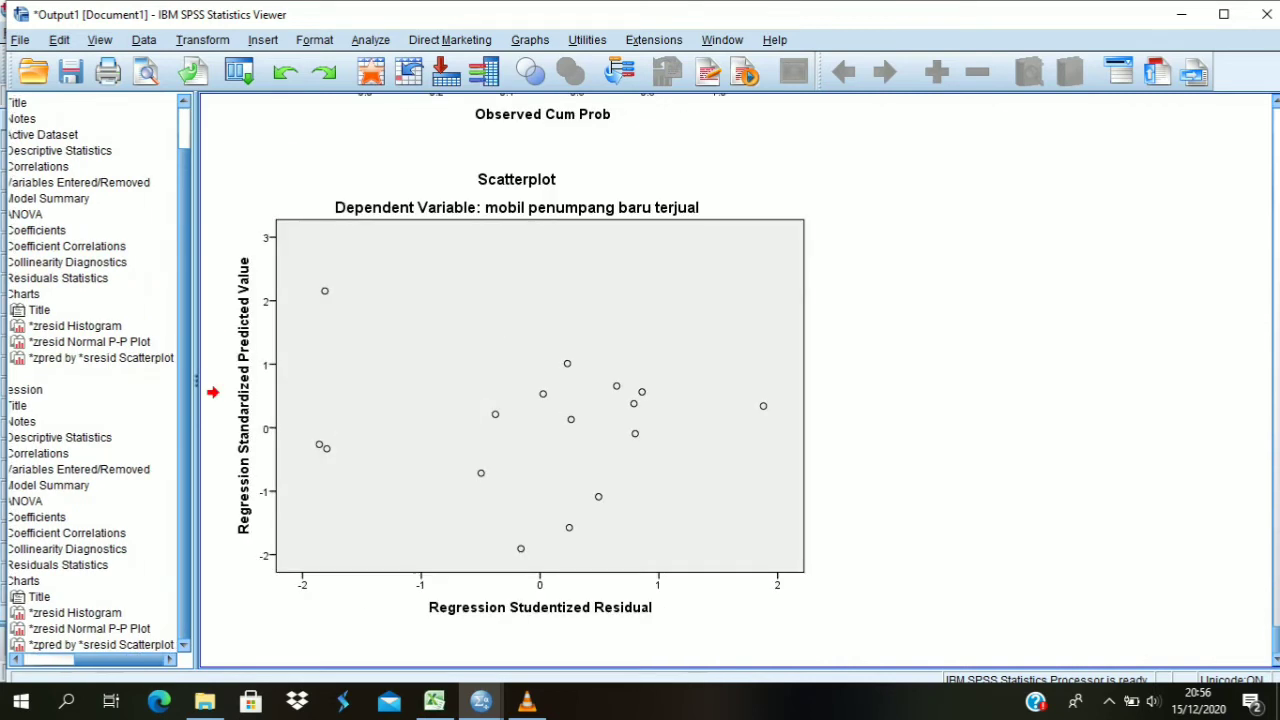
Step: Examine the normal P-P plot for residual normality and the collinearity statistics in the Coefficients table
key(Up)
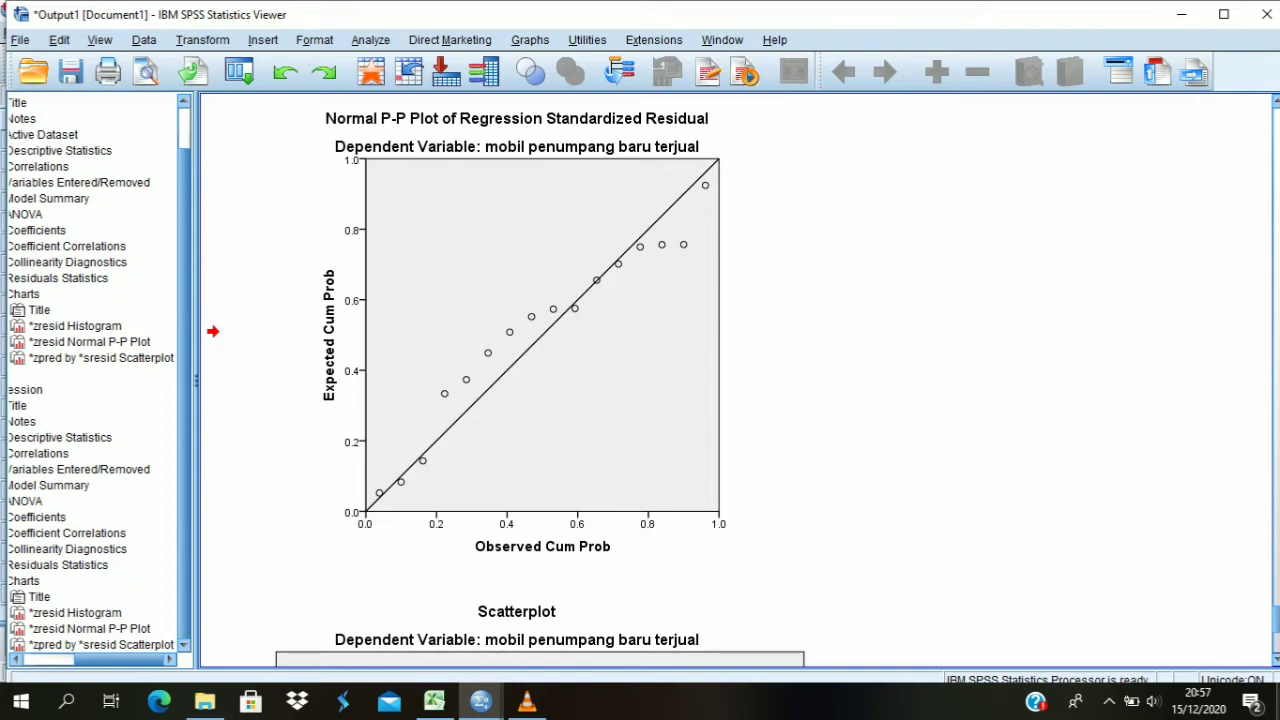
scroll(580, 380, up, 15)
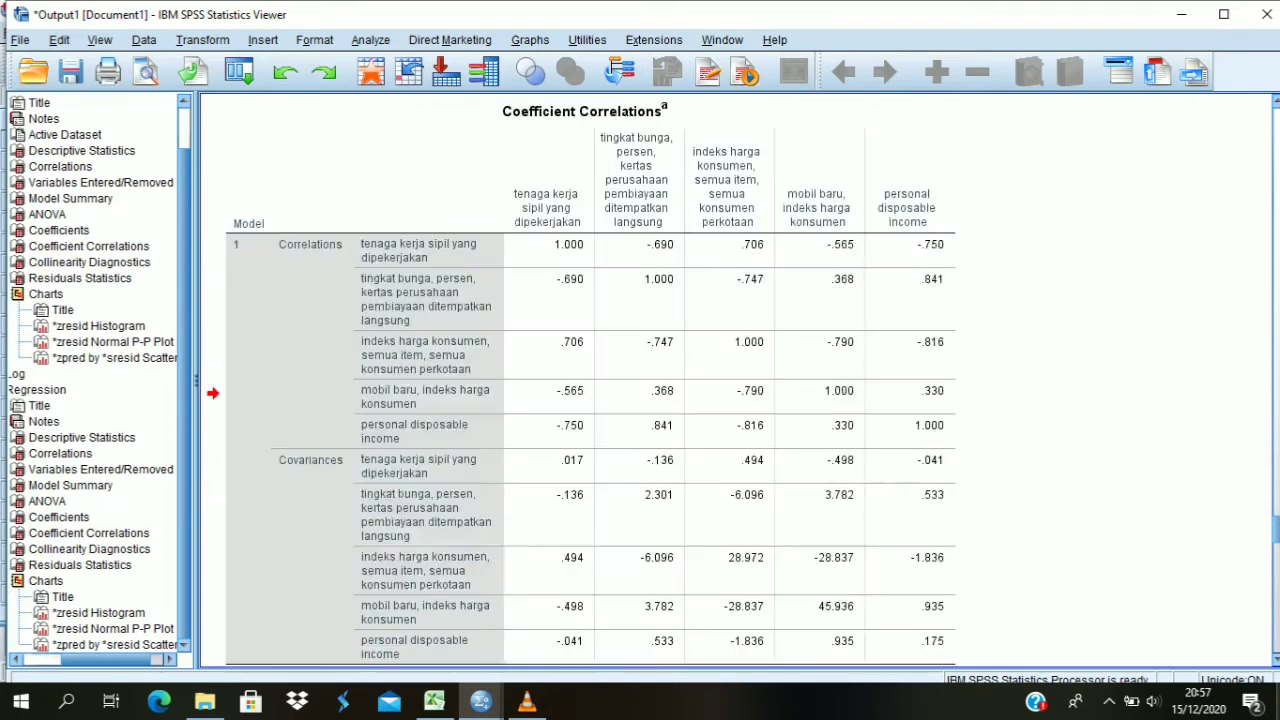
scroll(590, 380, up, 5)
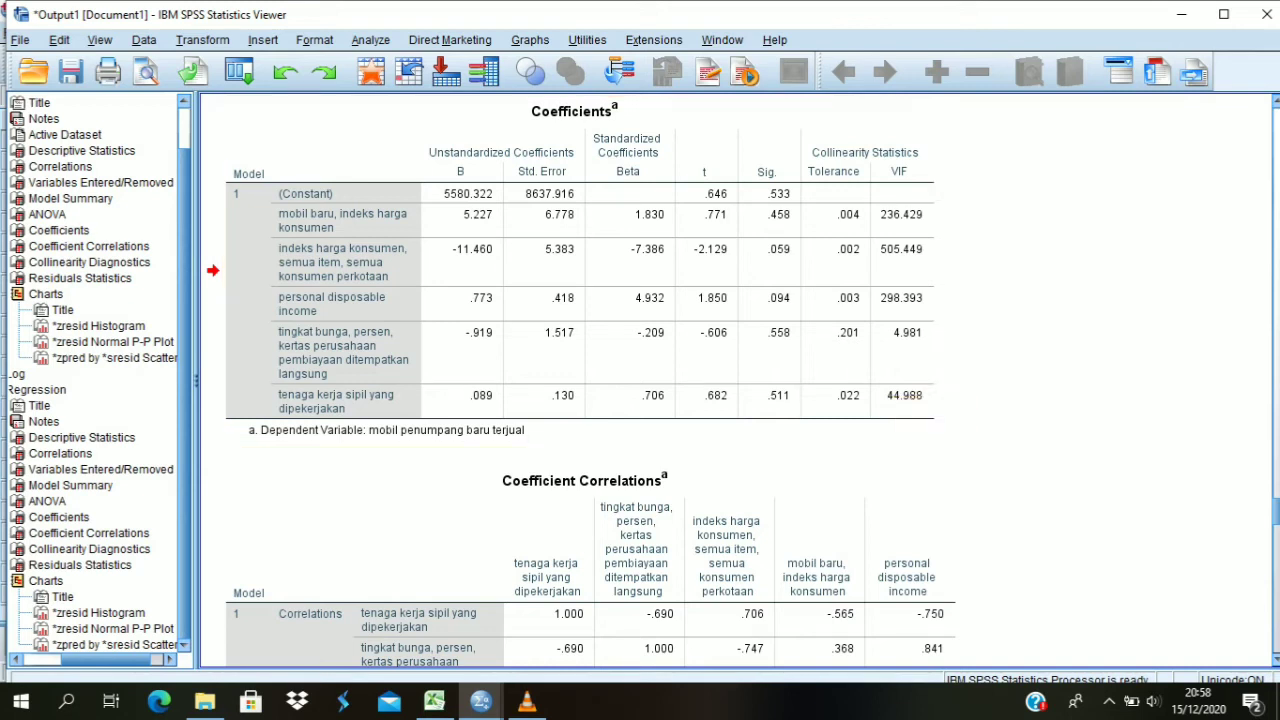
Step: Examine the scatterplot of standardized predicted values against studentized residuals for heteroscedasticity
key(Down)
key(Down)
key(Down)
key(Down)
key(Down)
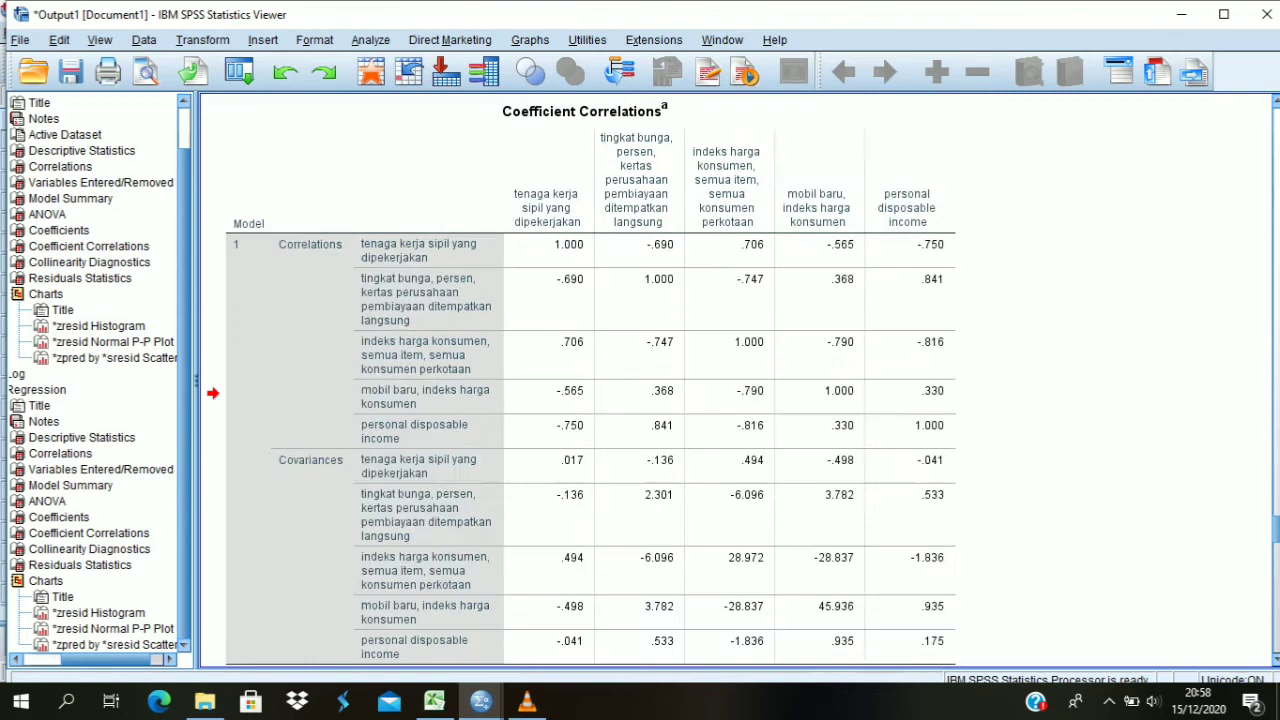
key(Down)
key(Down)
key(Down)
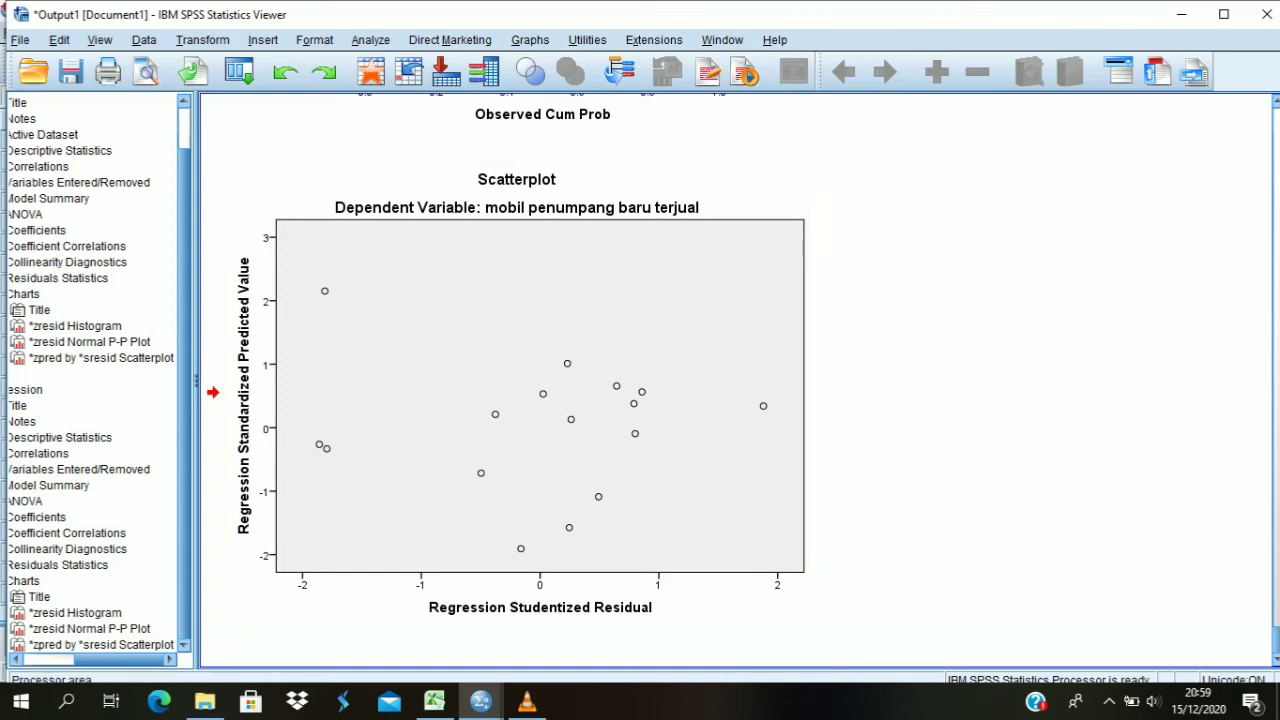
Step: Examine the Model Summary table with the Durbin-Watson statistic and the ANOVA table below it
key(Up)
key(Up)
key(Up)
key(Up)
key(Up)
key(Up)
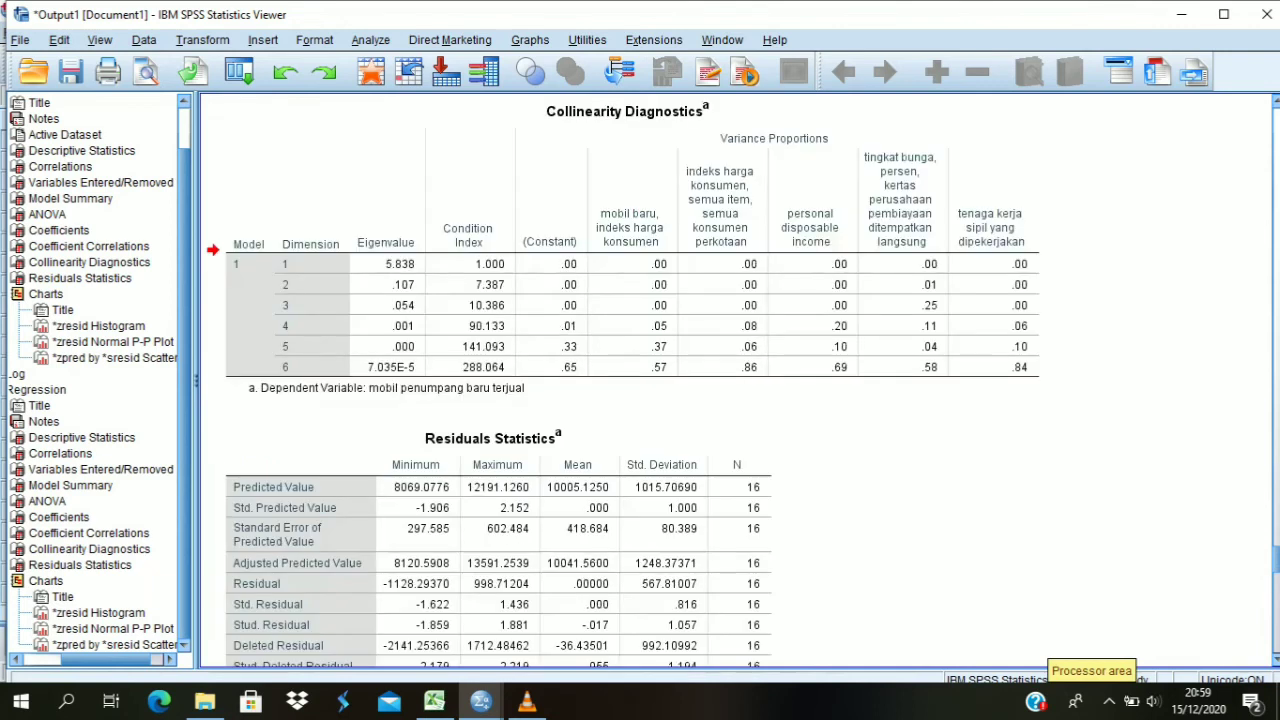
key(Up)
key(Up)
key(Up)
key(Up)
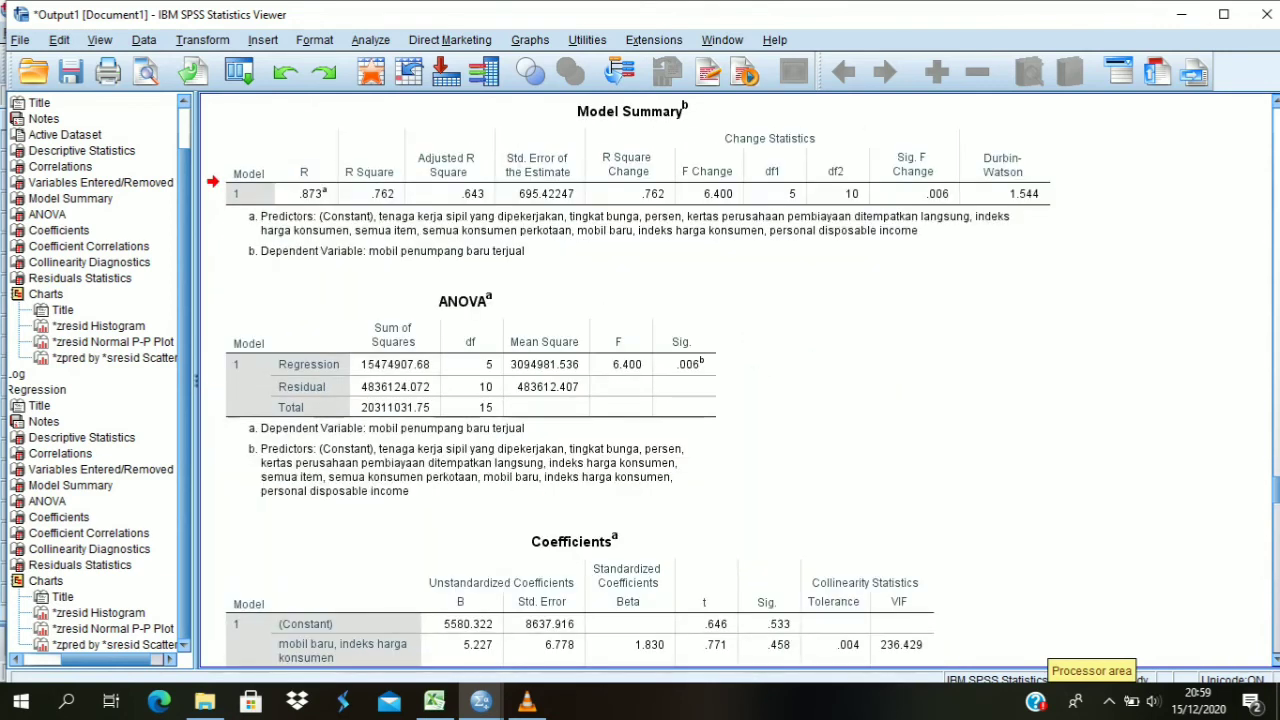